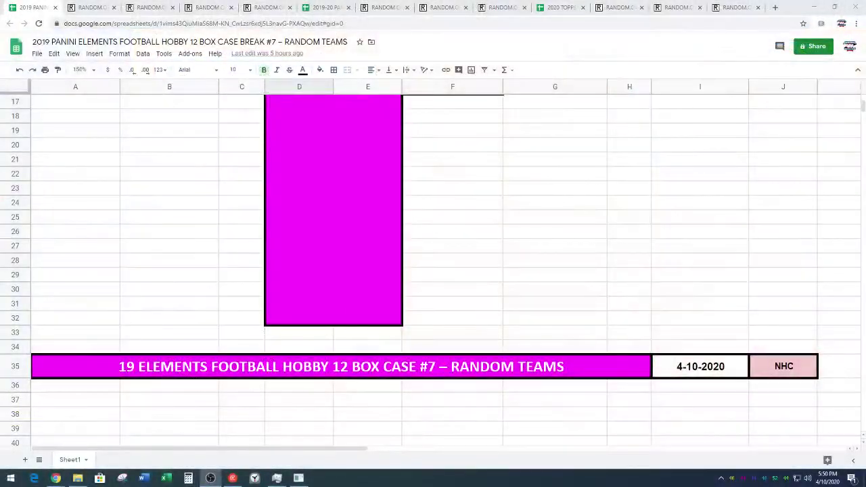
Copy the 27 spot names in A51:A77 under the SPOTS heading
scroll(191, 274, "down", 1)
scroll(188, 263, "down", 2)
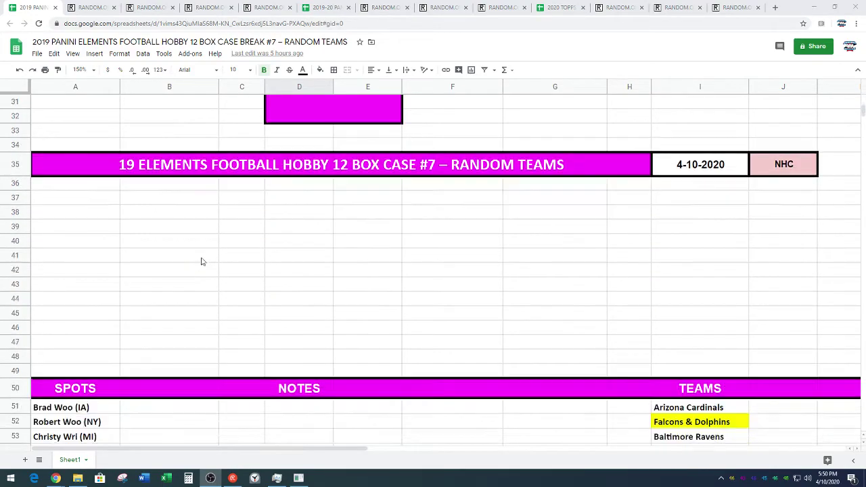
scroll(201, 259, "down", 2)
scroll(222, 249, "down", 2)
scroll(251, 242, "down", 1)
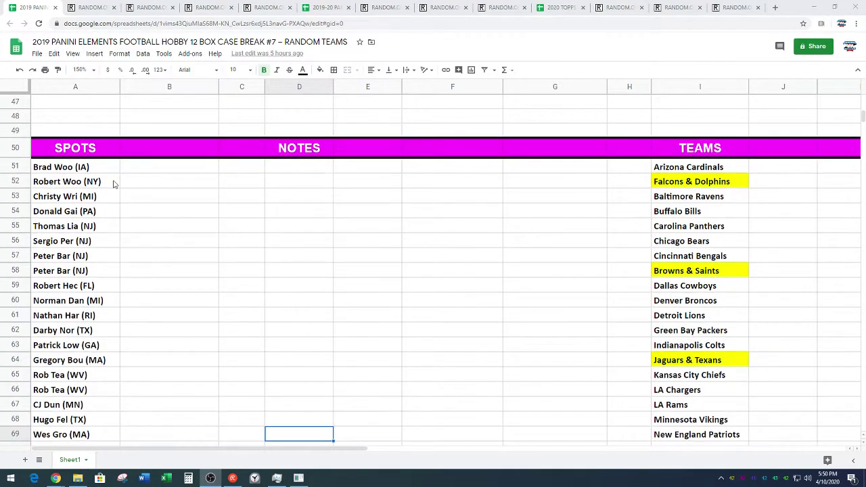
mouse_move(105, 171)
left_mouse_down()
mouse_move(97, 417)
mouse_move(68, 355)
mouse_move(70, 386)
left_mouse_up()
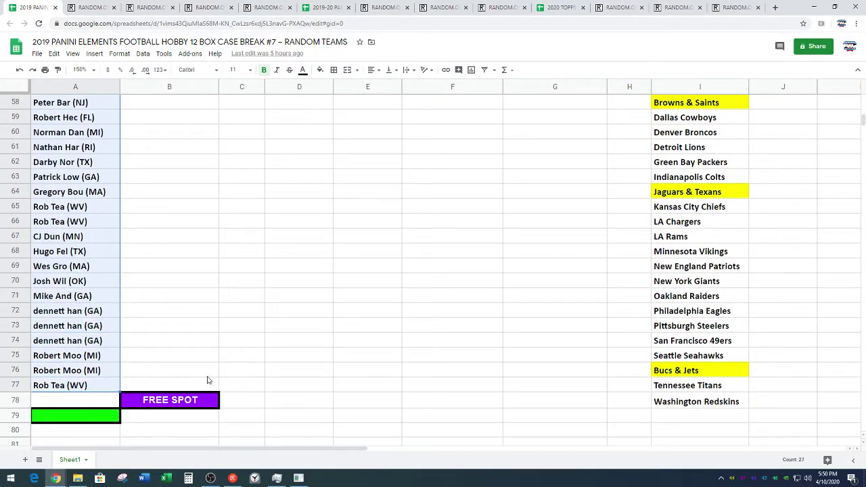
key("ctrl+c")
scroll(250, 330, "up", 3)
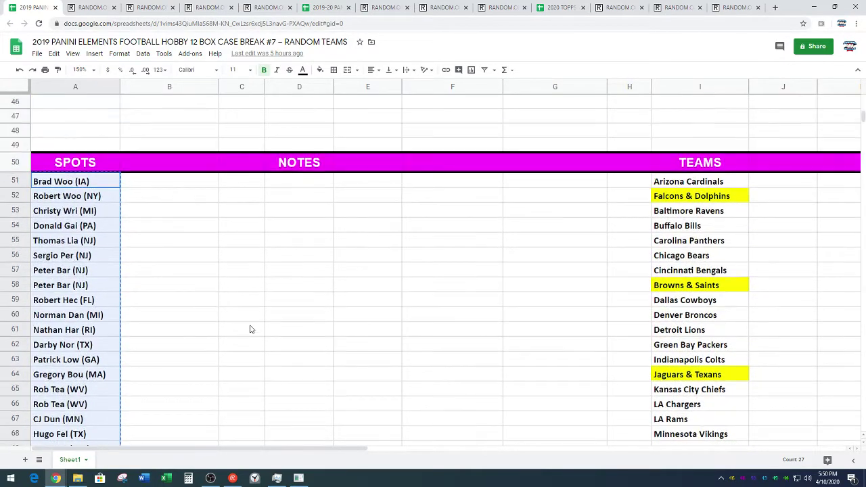
Paste the spot names into RANDOM.ORG's List Randomizer and randomize them once
left_click(89, 7)
scroll(155, 183, "down", 3)
right_click(183, 193)
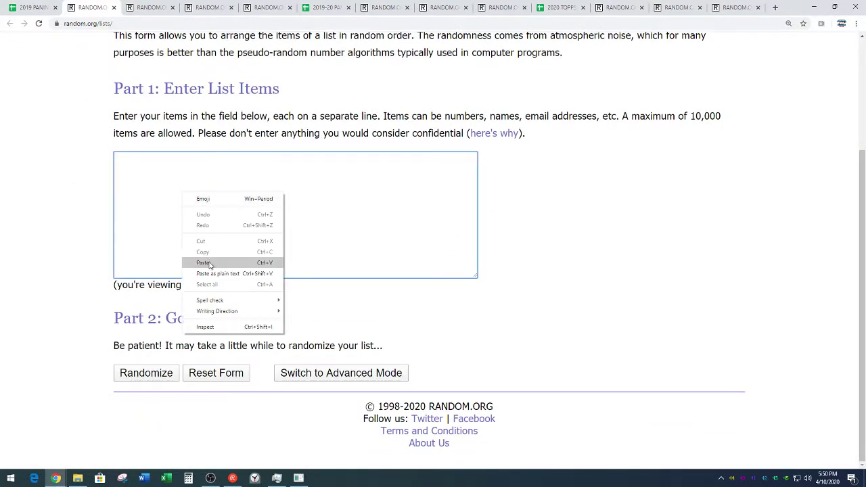
left_click(202, 262)
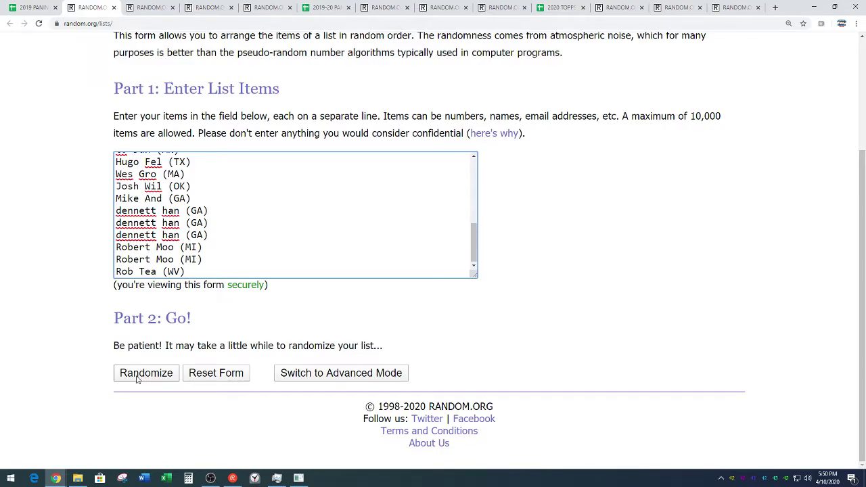
left_click(138, 374)
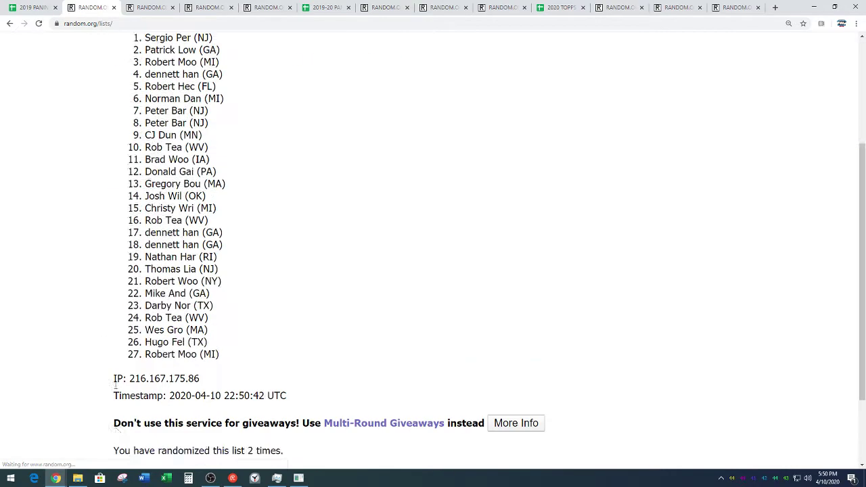
Reshuffle the list repeatedly until it reads randomized 10 times
left_click(132, 372)
left_click(132, 373)
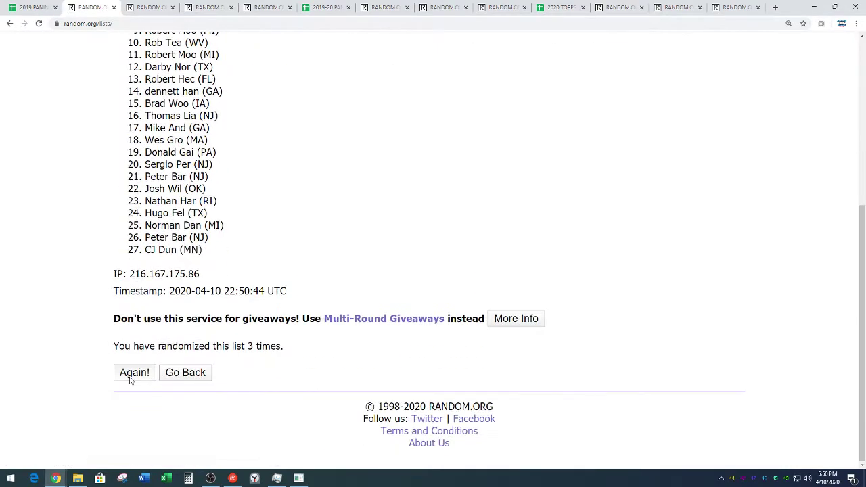
left_click(132, 372)
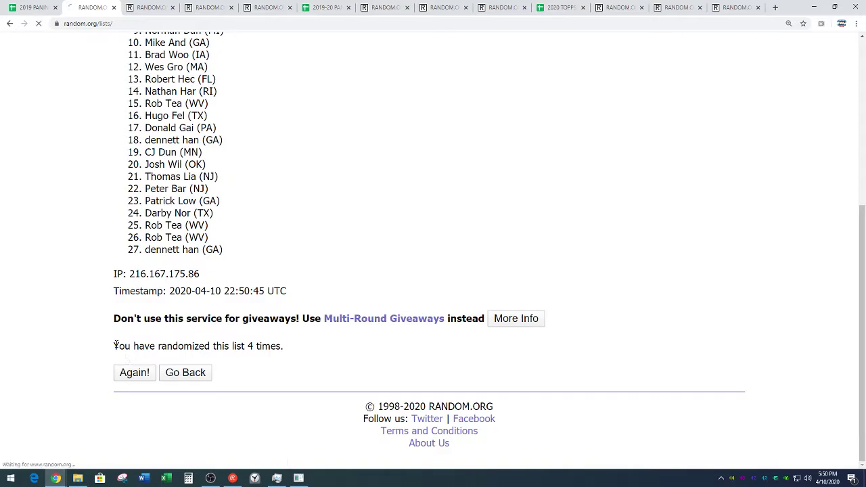
left_click(127, 372)
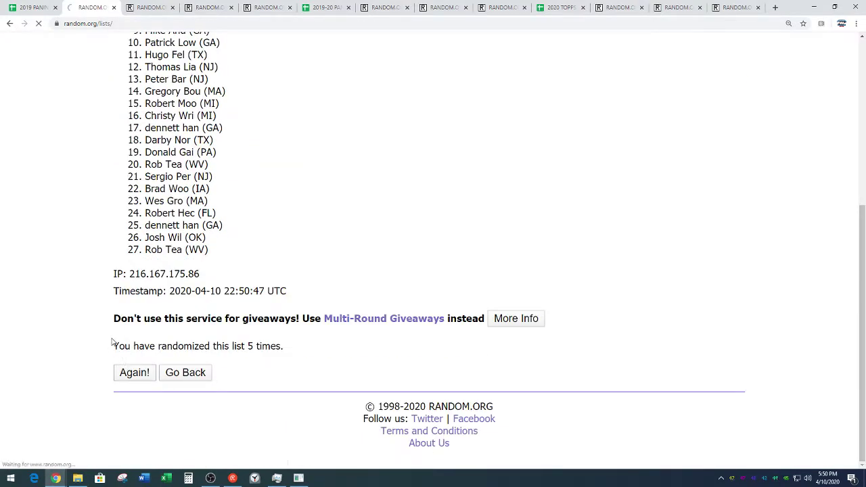
left_click(132, 373)
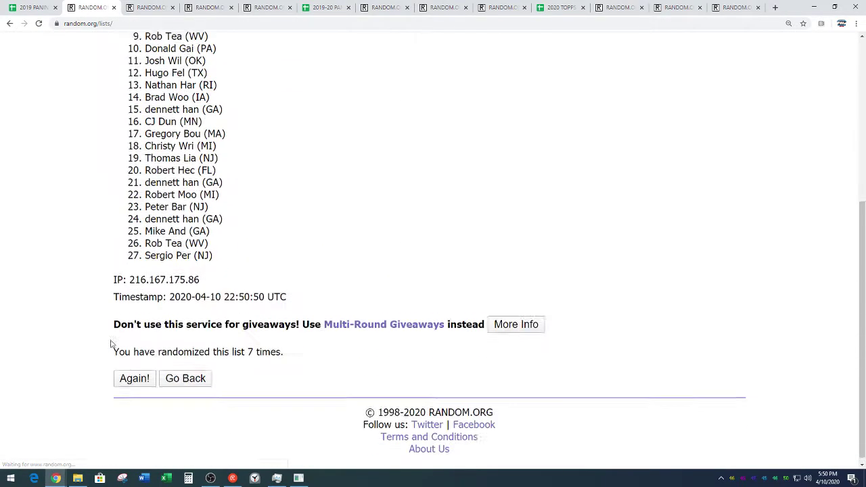
left_click(134, 376)
scroll(112, 338, "down", 5)
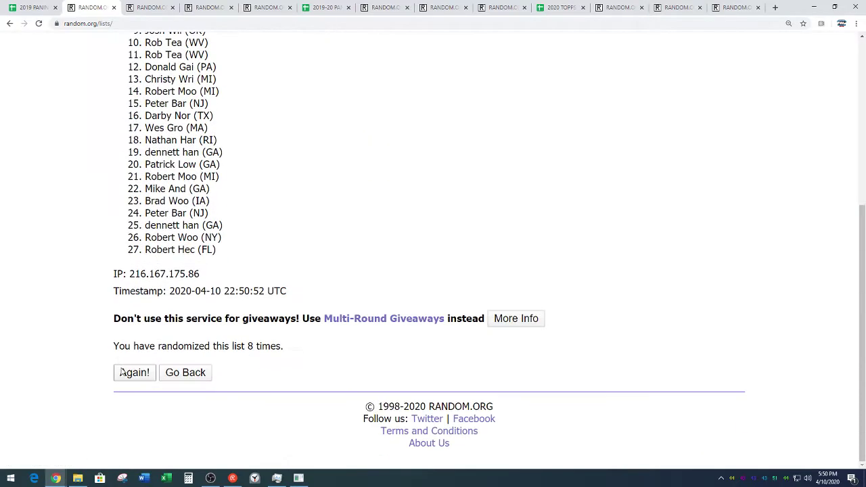
left_click(133, 372)
scroll(88, 322, "down", 5)
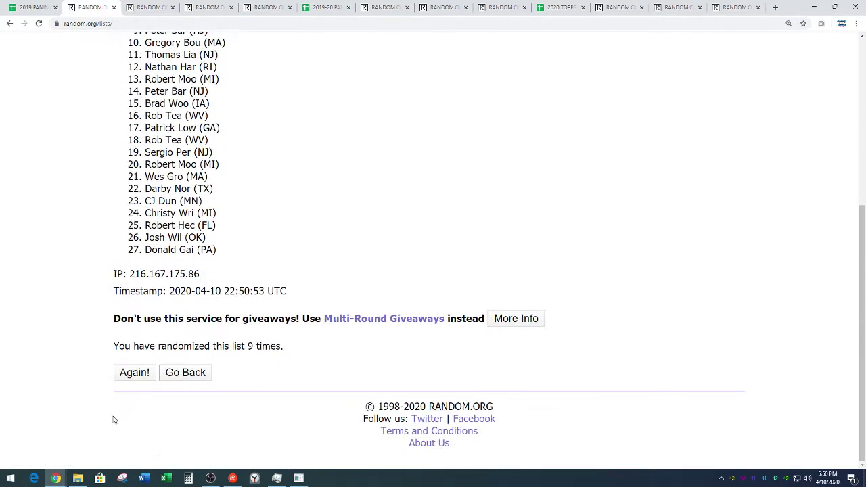
left_click(134, 373)
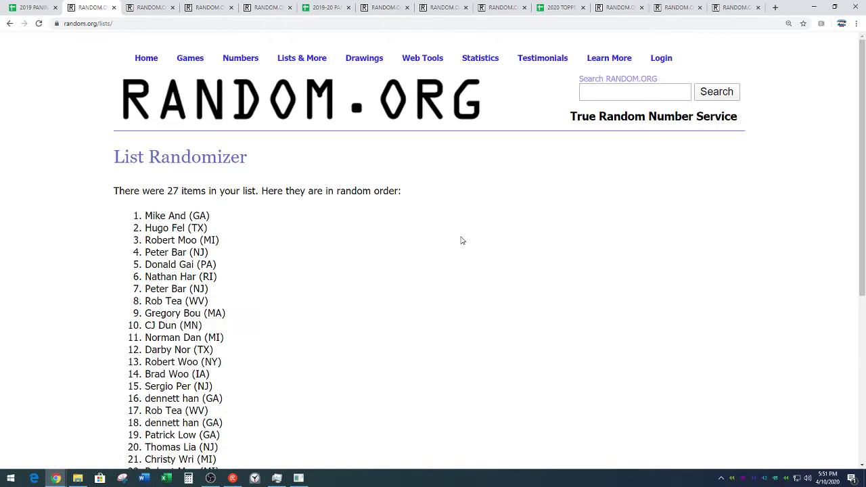
scroll(400, 250, "down", 3)
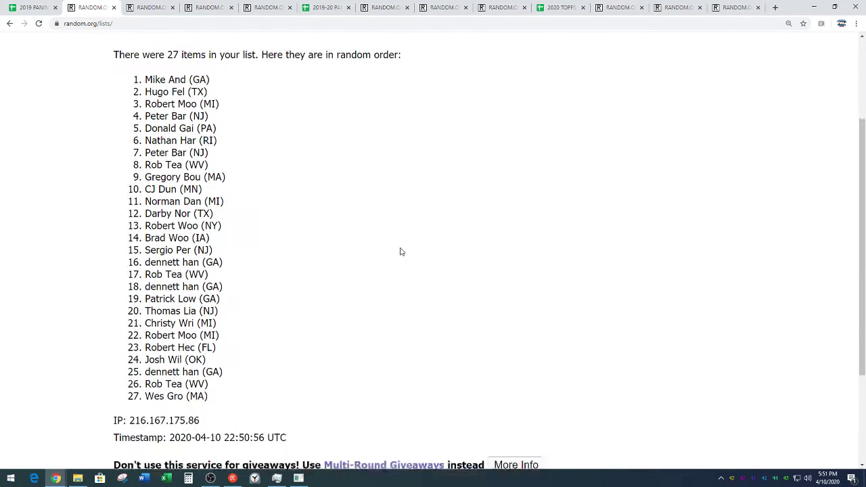
left_click_drag(250, 404, 290, 404)
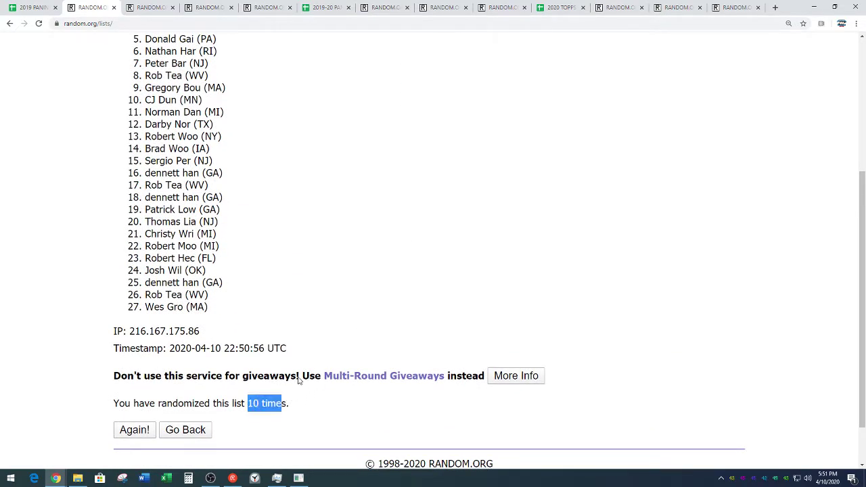
left_click(314, 269)
scroll(313, 269, "up", 2)
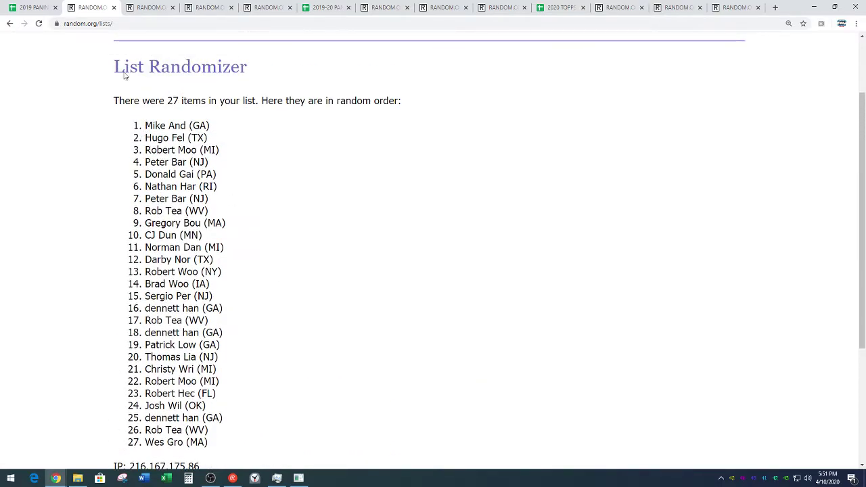
Duplicate the A71 spot name into the empty cell A78, making 28 spots
left_click(20, 8)
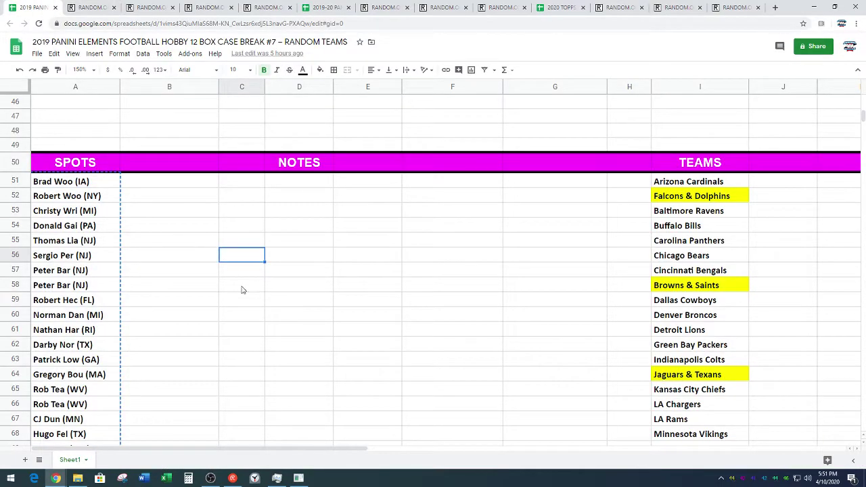
scroll(241, 290, "down", 2)
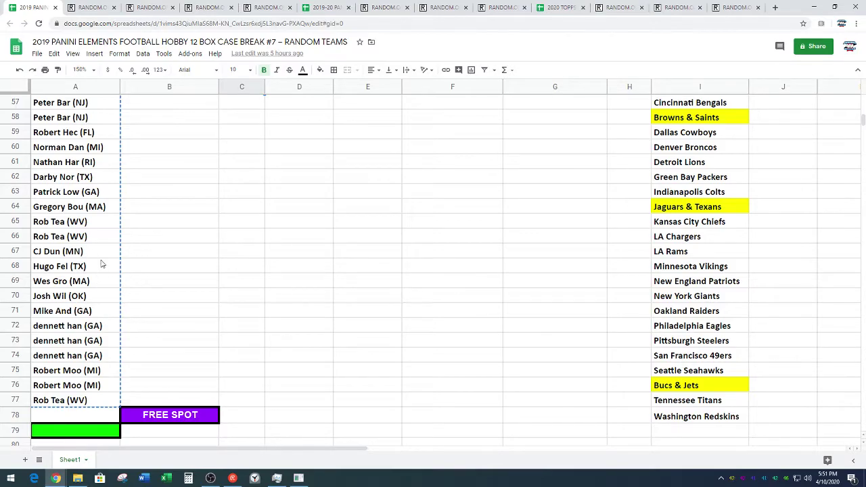
scroll(102, 264, "up", 1)
scroll(98, 261, "up", 1)
scroll(90, 252, "down", 2)
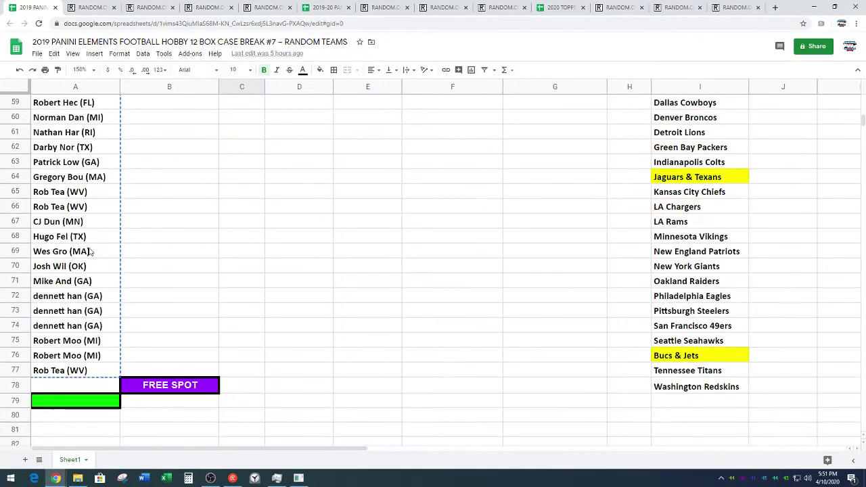
left_click(93, 281)
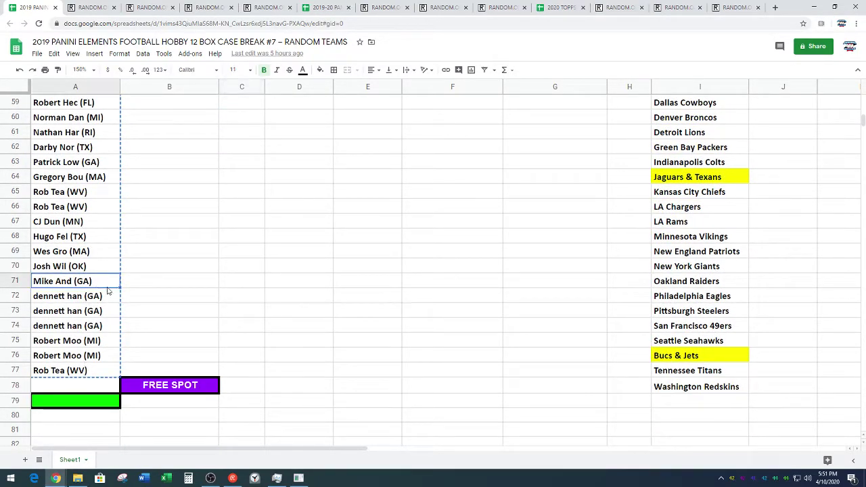
key("ctrl+c")
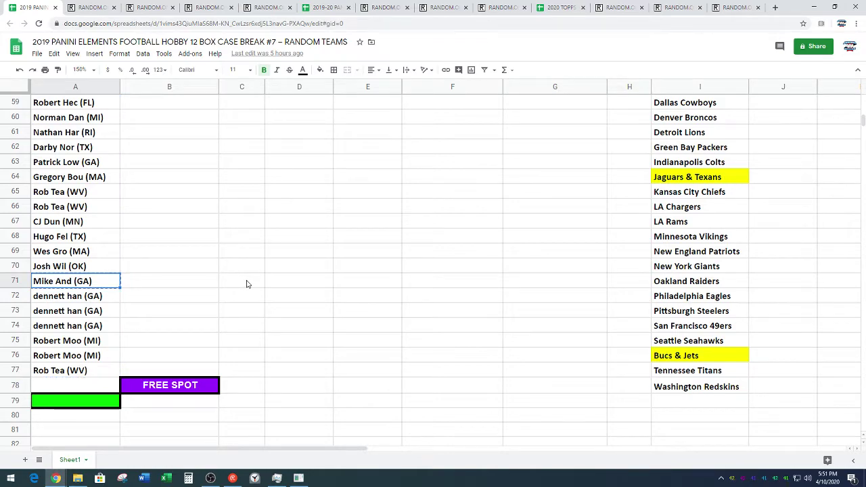
left_click(112, 385)
key("ctrl+v")
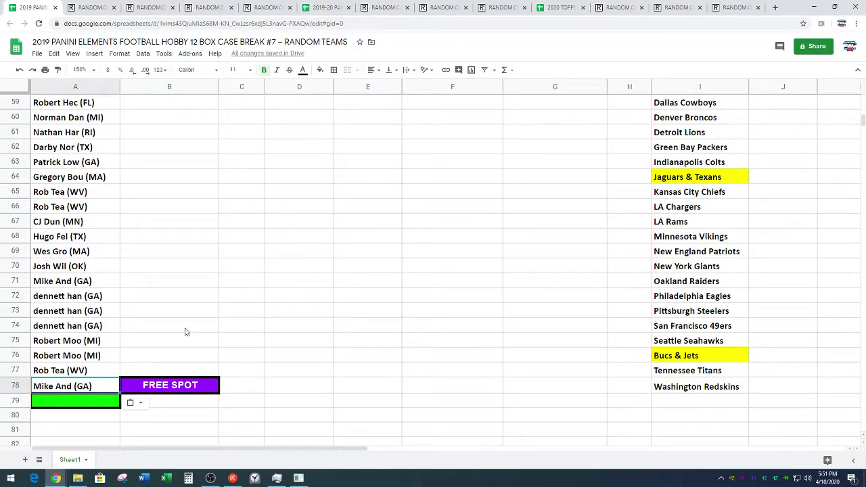
left_click(215, 281)
Copy the 28 spot names in A51:A78
scroll(238, 284, "up", 2)
scroll(238, 284, "up", 2)
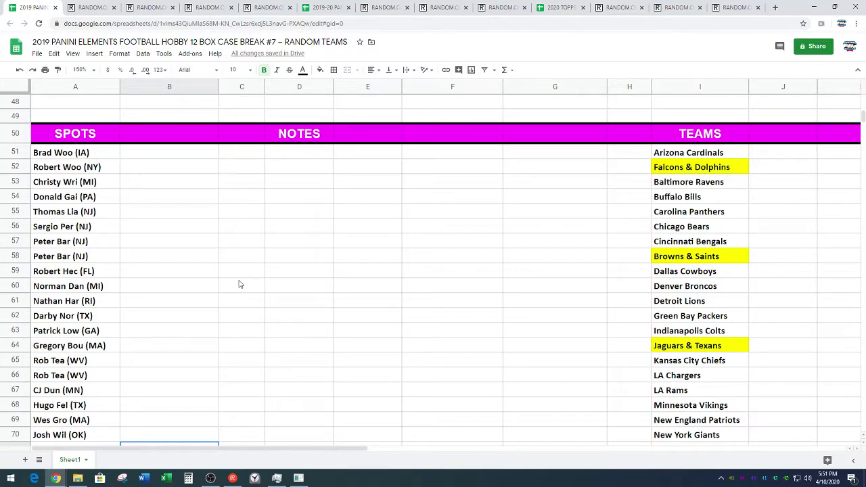
left_click_drag(113, 150, 88, 452)
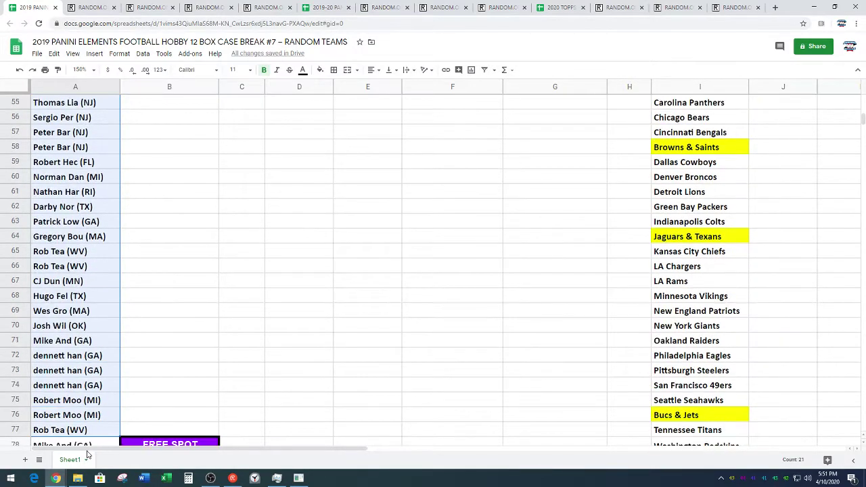
mouse_move(88, 453)
left_mouse_down()
mouse_move(82, 393)
mouse_move(82, 404)
left_mouse_up()
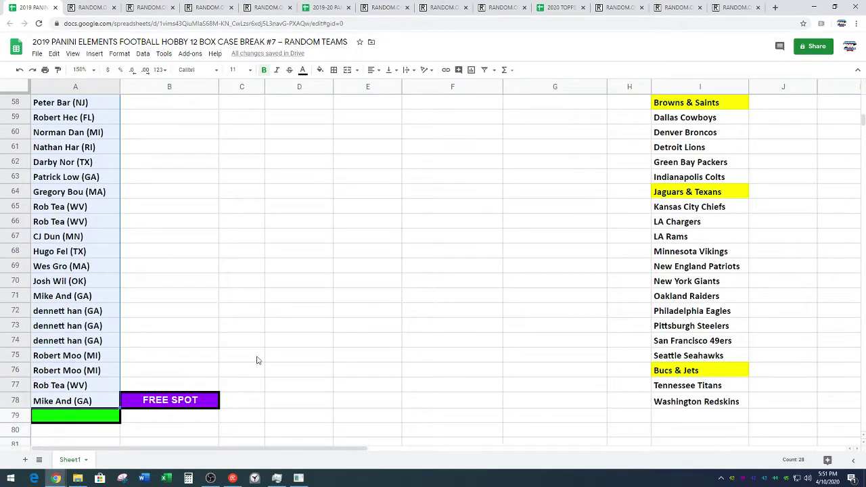
key("ctrl+c")
left_click(149, 8)
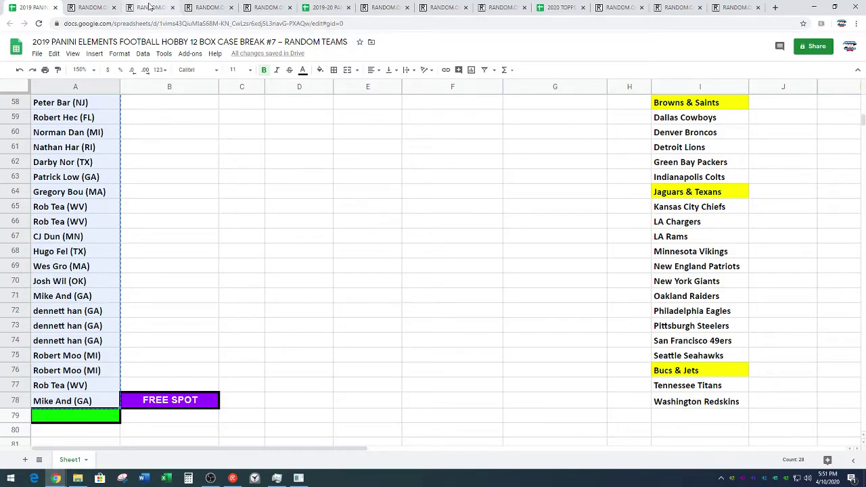
Paste the 28 spot names into the List Randomizer and reshuffle them six times
scroll(77, 217, "down", 2)
right_click(151, 208)
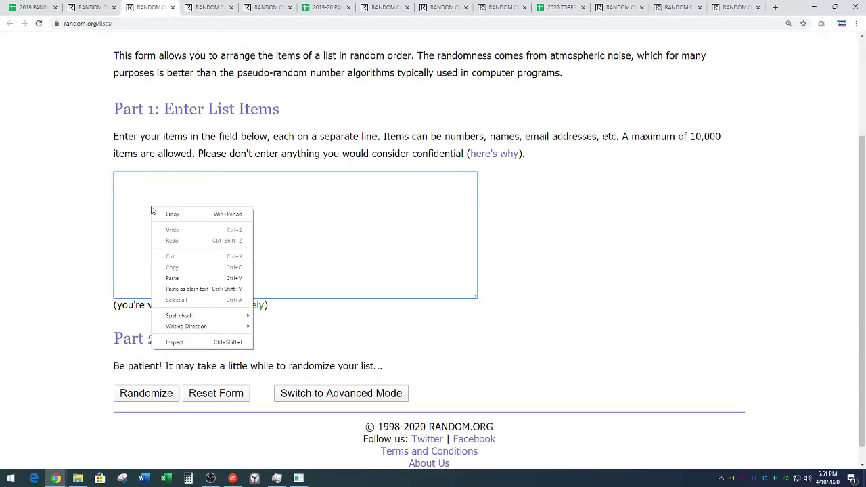
left_click(189, 277)
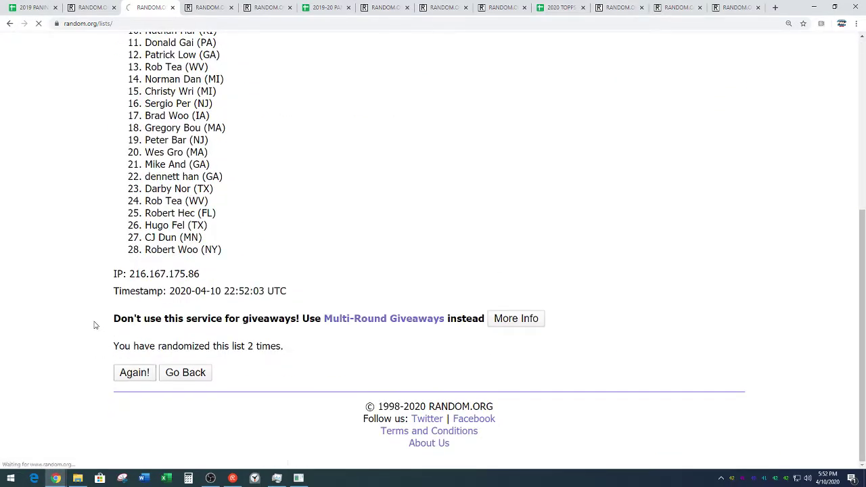
left_click(119, 373)
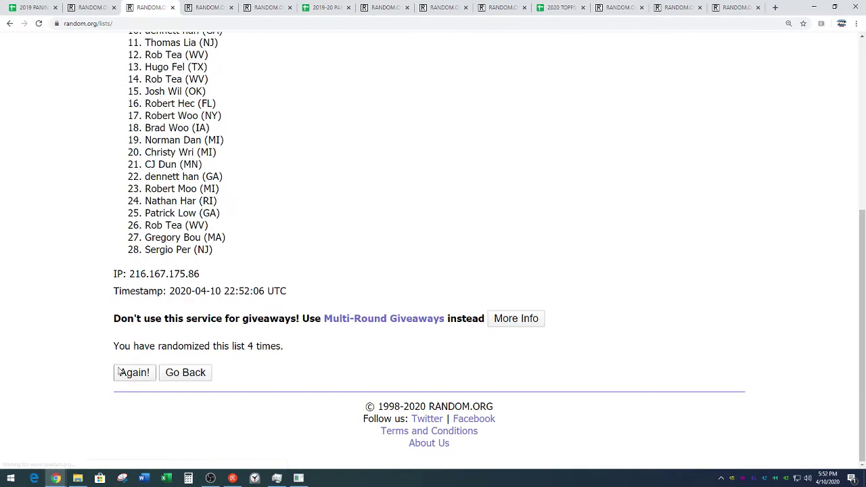
left_click(119, 372)
left_click(131, 372)
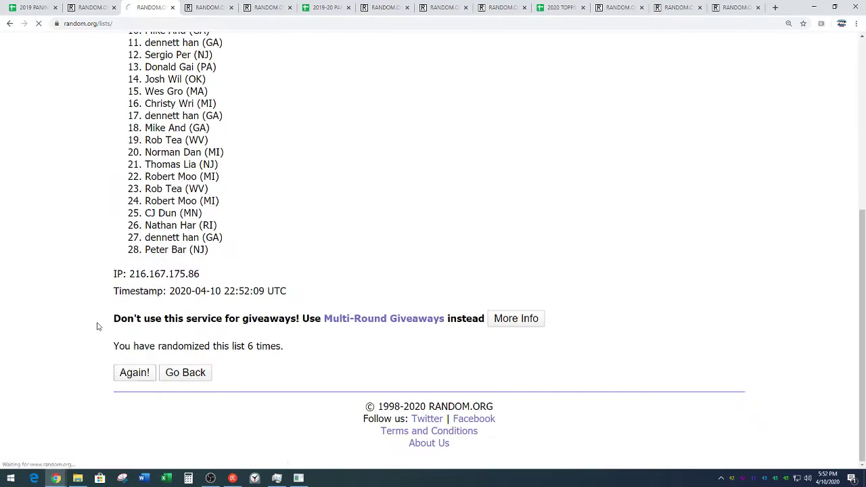
left_click(128, 372)
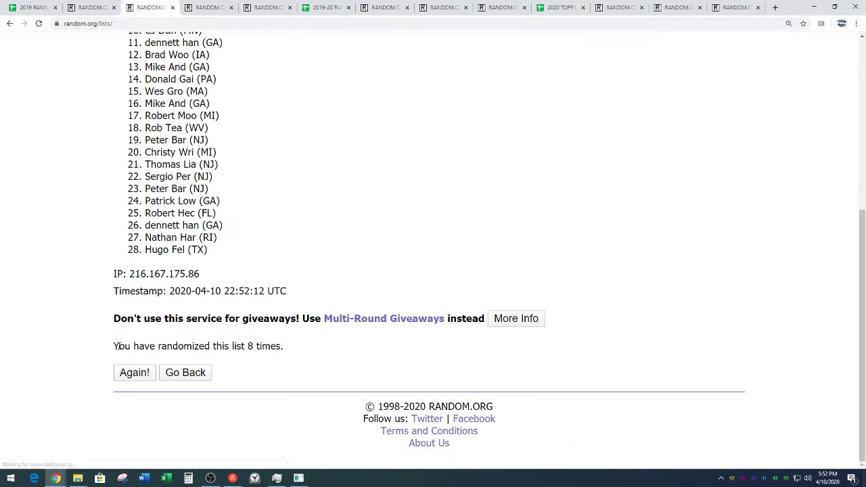
left_click(132, 372)
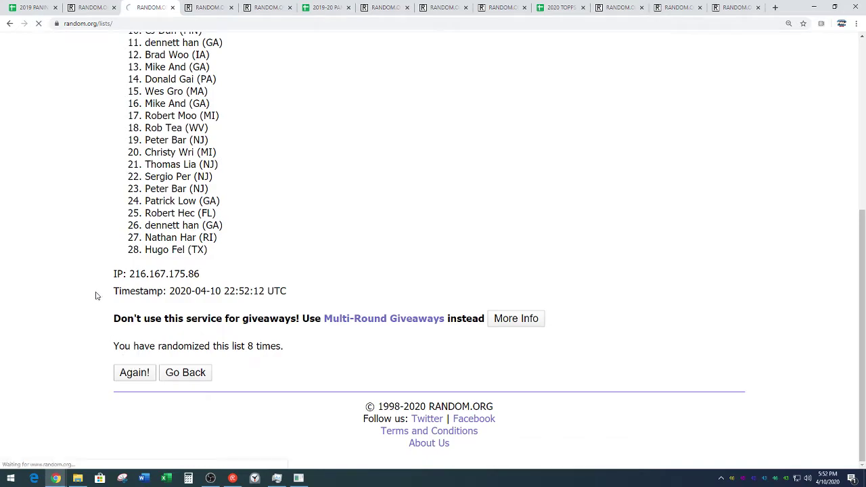
left_click(129, 370)
Copy the final randomized list of 28 names
scroll(366, 219, "down", 2)
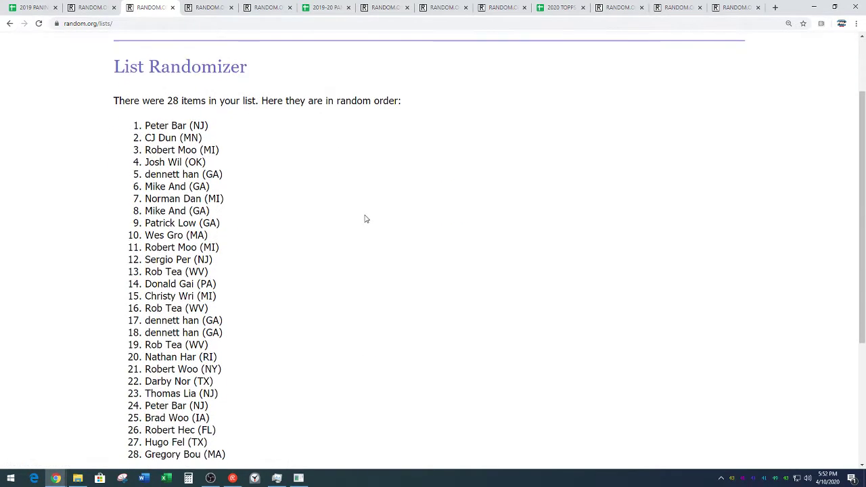
scroll(366, 219, "down", 1)
left_click_drag(146, 80, 258, 411)
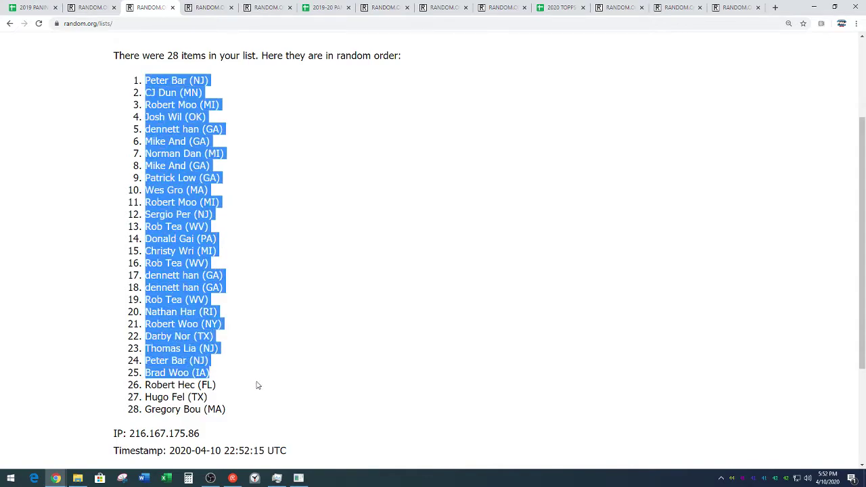
right_click(208, 359)
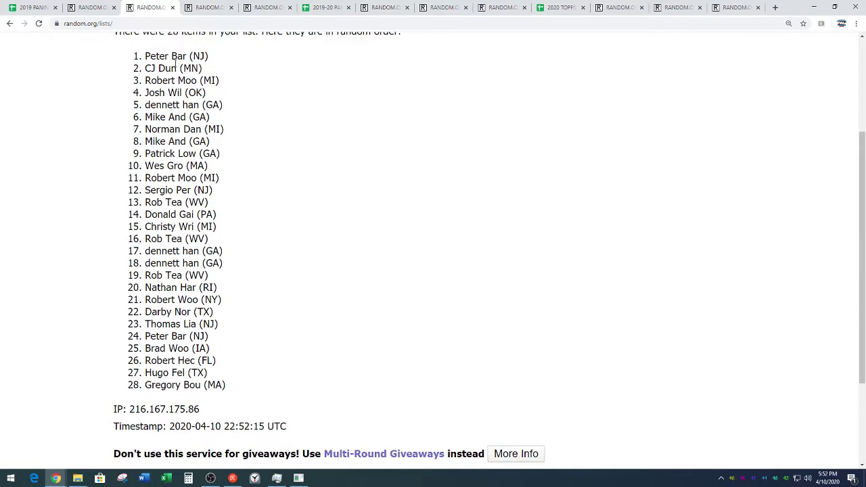
left_click(30, 8)
scroll(209, 234, "up", 5)
Paste the shuffled names at A1, then move rows 15–28 to F1, 14 per column
scroll(209, 234, "up", 5)
scroll(211, 240, "up", 10)
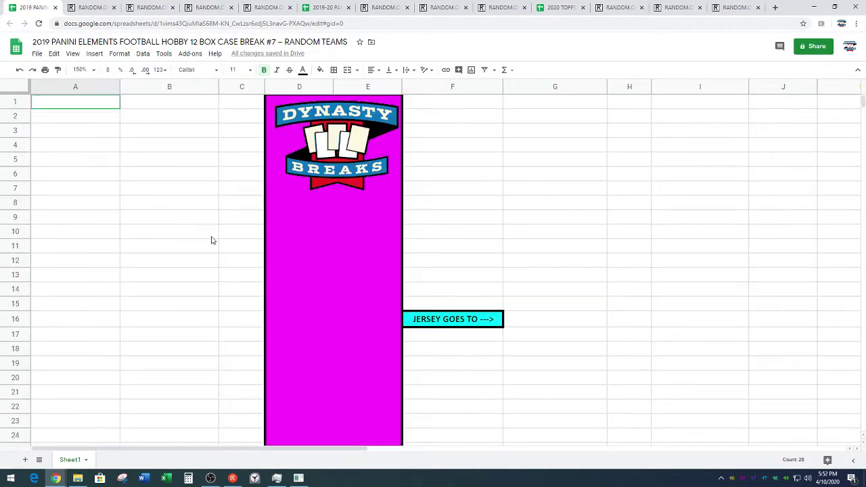
key("ctrl+v")
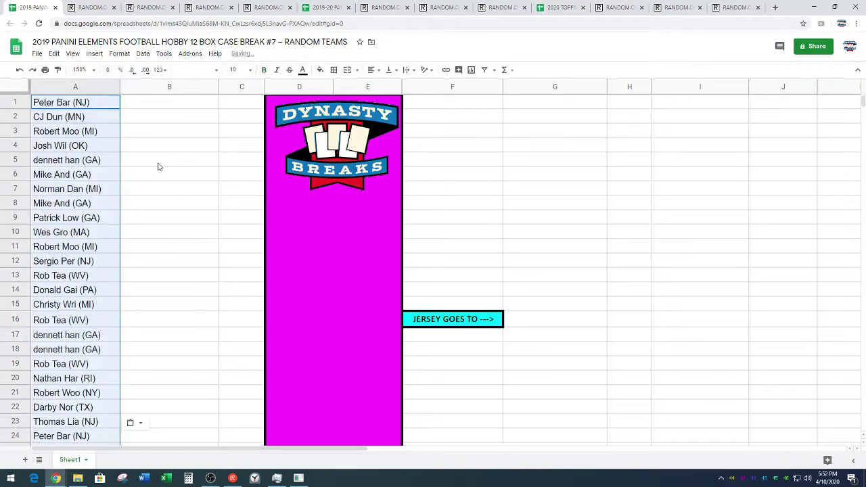
left_click(185, 203)
scroll(186, 205, "down", 2)
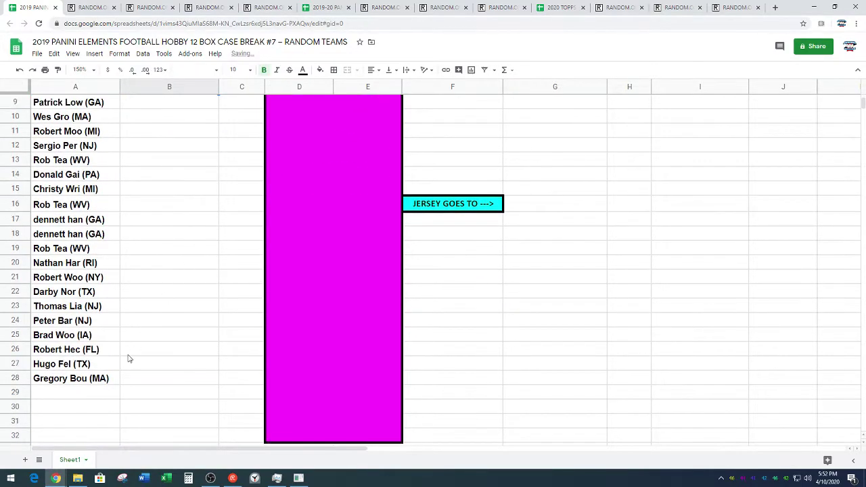
left_click_drag(113, 379, 100, 194)
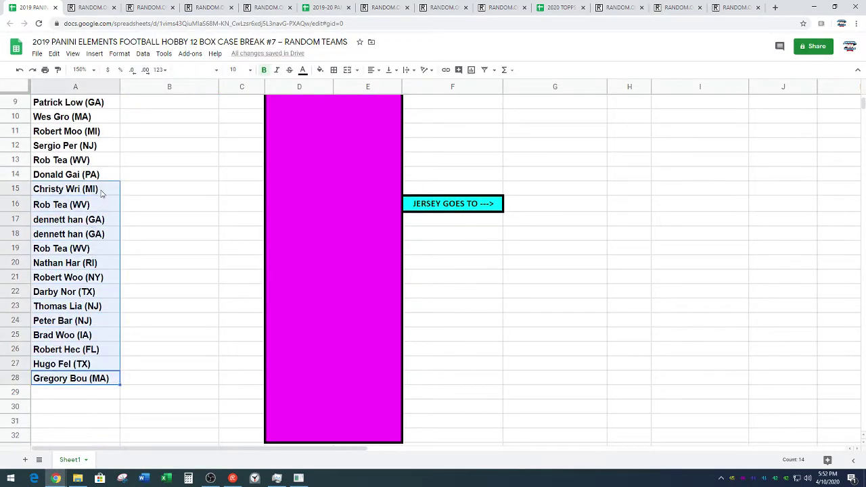
scroll(195, 240, "up", 2)
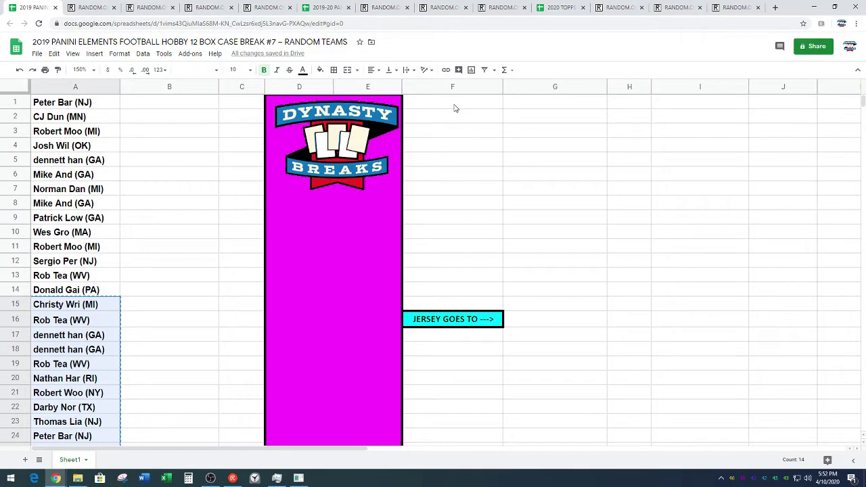
left_click(454, 107)
key("ctrl+v")
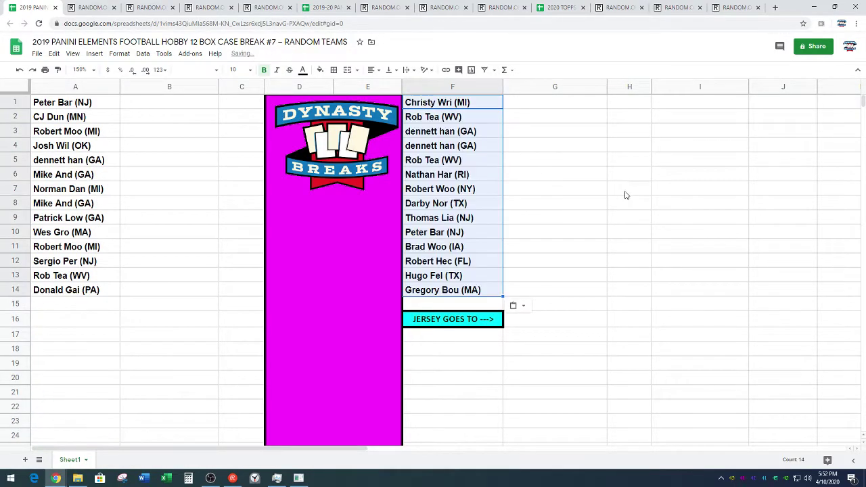
left_click(645, 205)
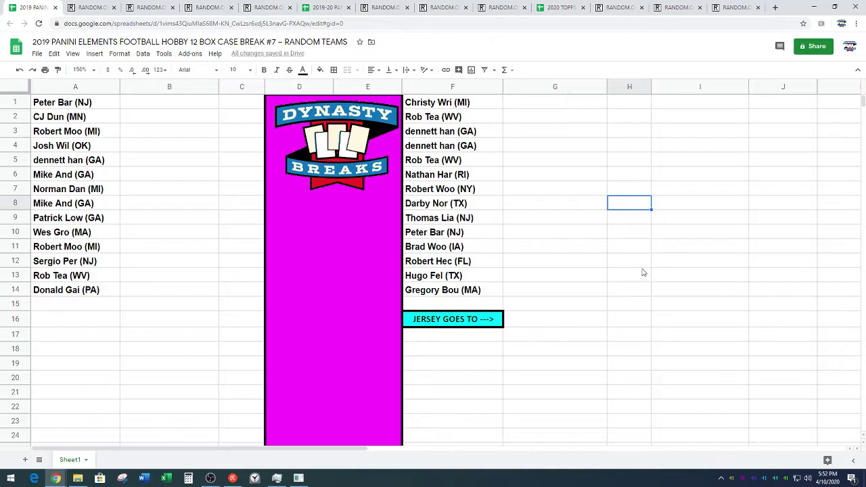
scroll(621, 282, "down", 5)
Copy the 28-team list in column I starting at row 51
scroll(618, 280, "down", 5)
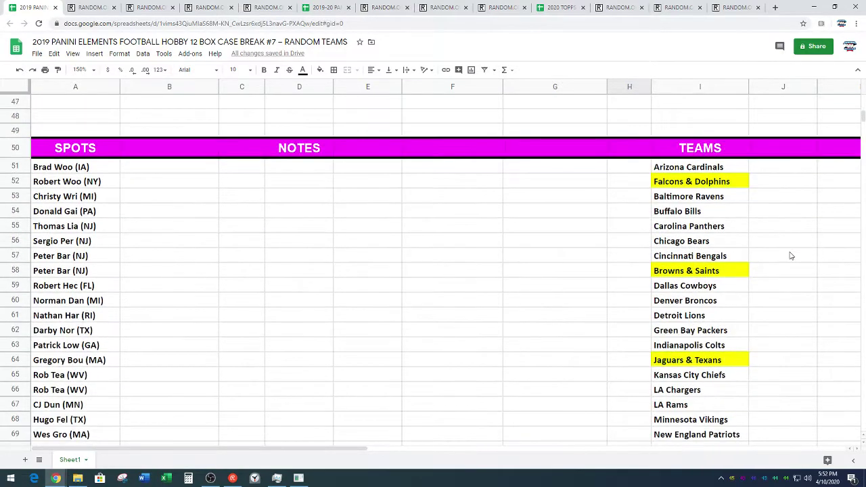
mouse_move(727, 170)
left_mouse_down()
mouse_move(716, 433)
mouse_move(697, 324)
mouse_move(699, 391)
left_mouse_up()
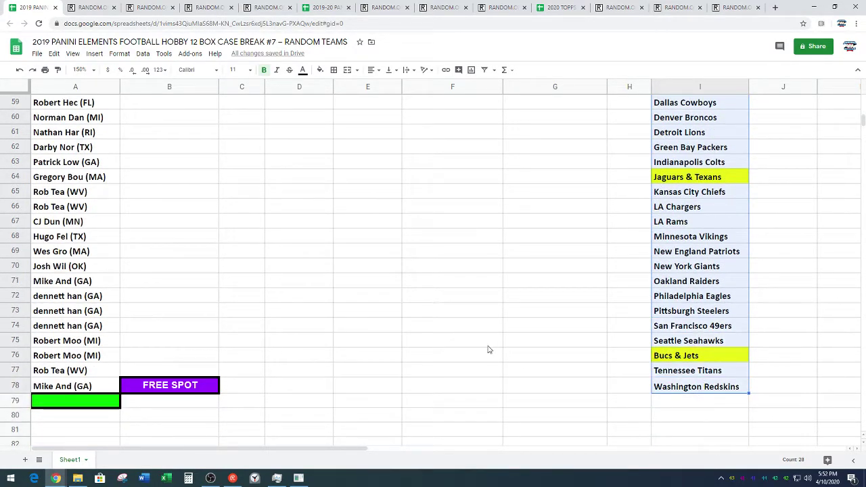
key("ctrl+c")
scroll(446, 330, "up", 3)
scroll(433, 318, "up", 2)
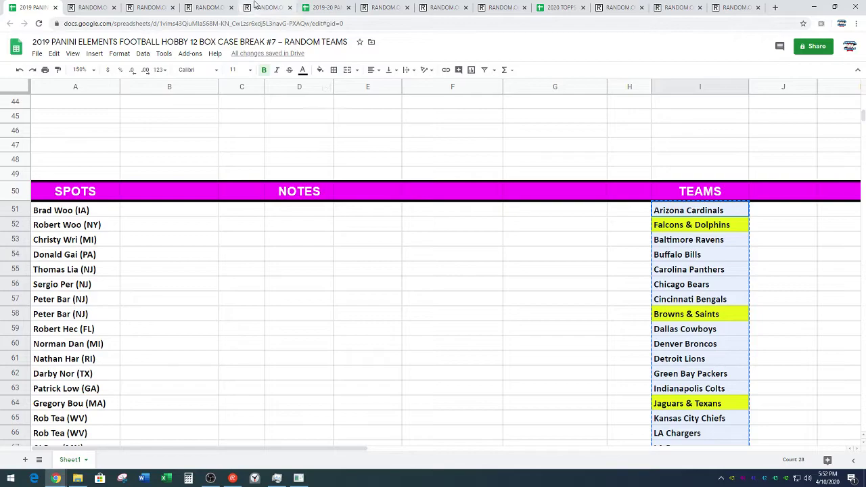
Paste the teams into the List Randomizer and shuffle until randomized 10 times
left_click(207, 7)
scroll(169, 198, "down", 3)
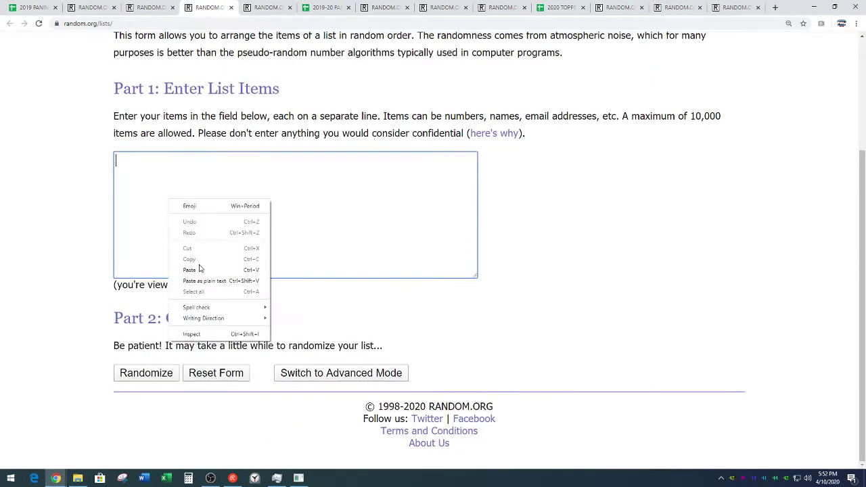
left_click(200, 269)
left_click(176, 376)
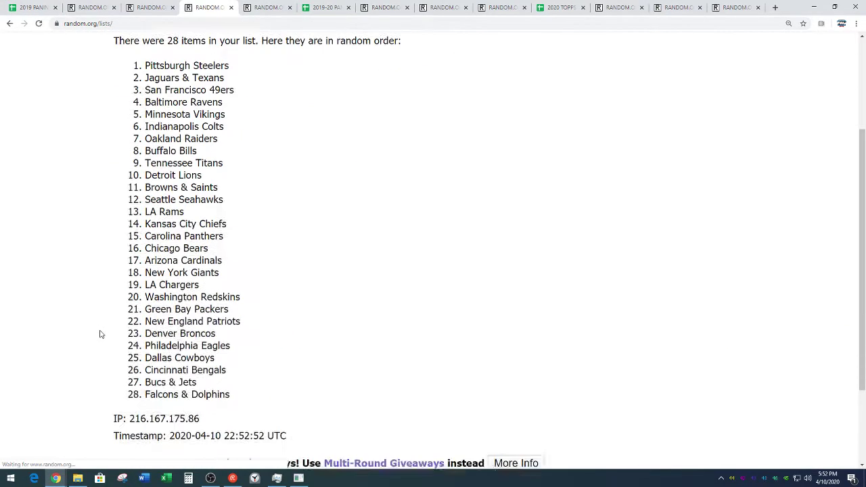
scroll(100, 333, "down", 2)
left_click(131, 373)
scroll(108, 338, "down", 4)
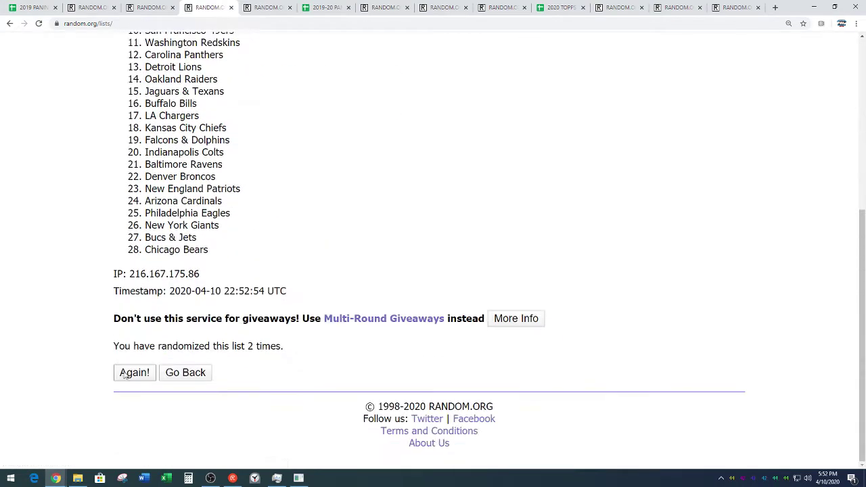
left_click(124, 374)
scroll(106, 316, "down", 5)
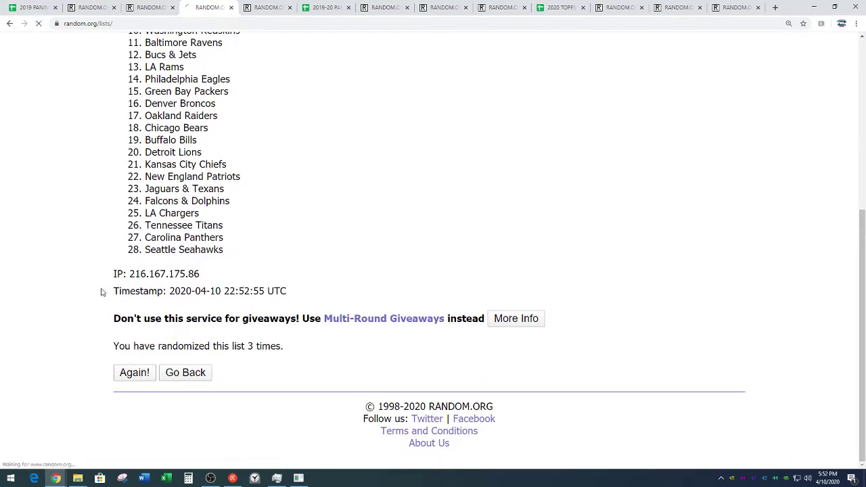
scroll(108, 324, "down", 5)
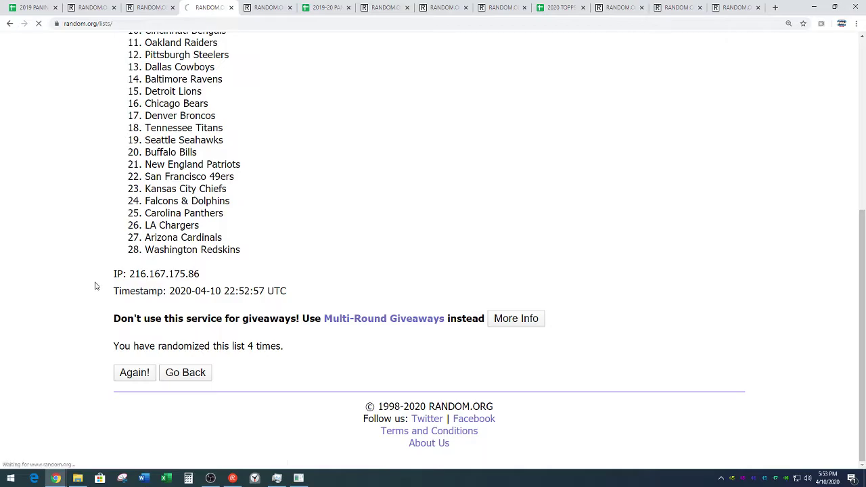
left_click(120, 371)
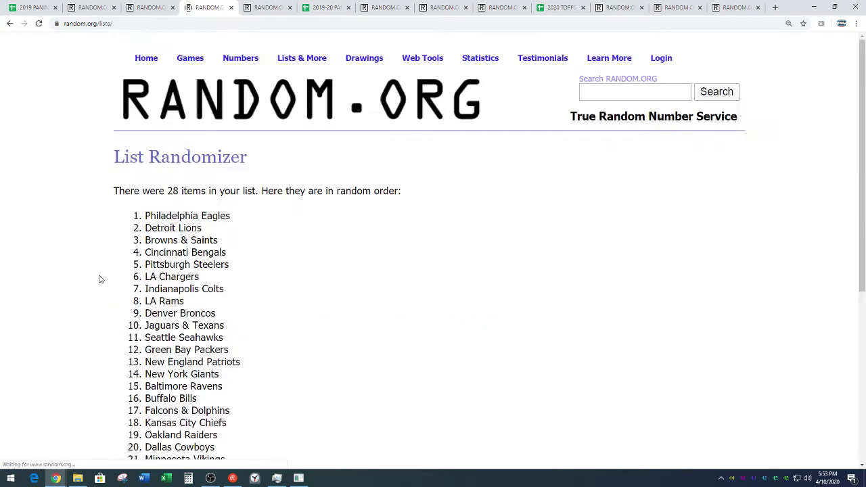
scroll(99, 279, "down", 4)
left_click(132, 376)
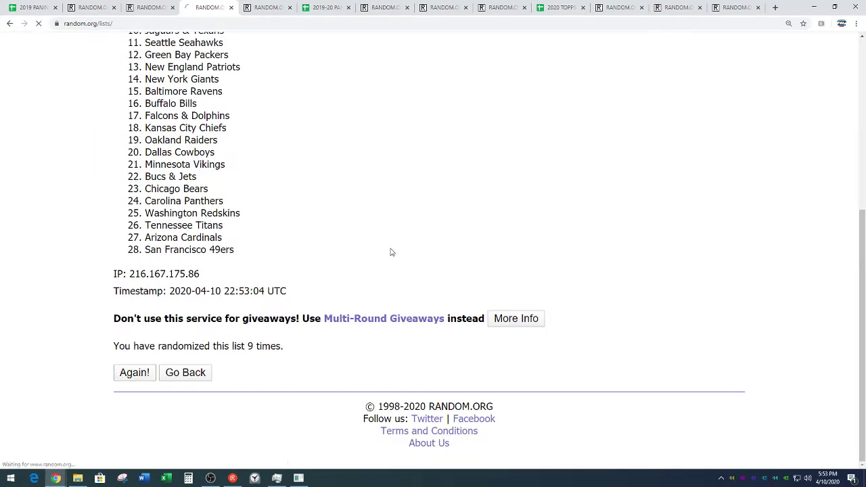
scroll(425, 210, "down", 2)
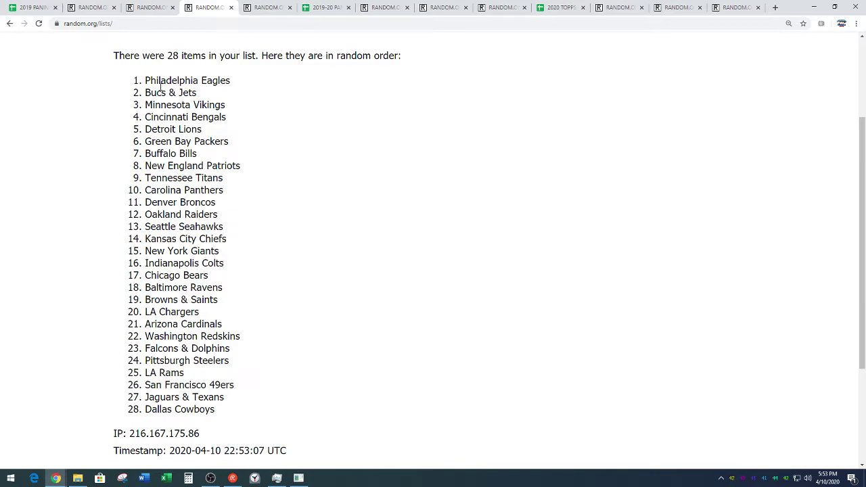
Copy the final shuffled order of all 28 teams
left_click_drag(148, 80, 211, 297)
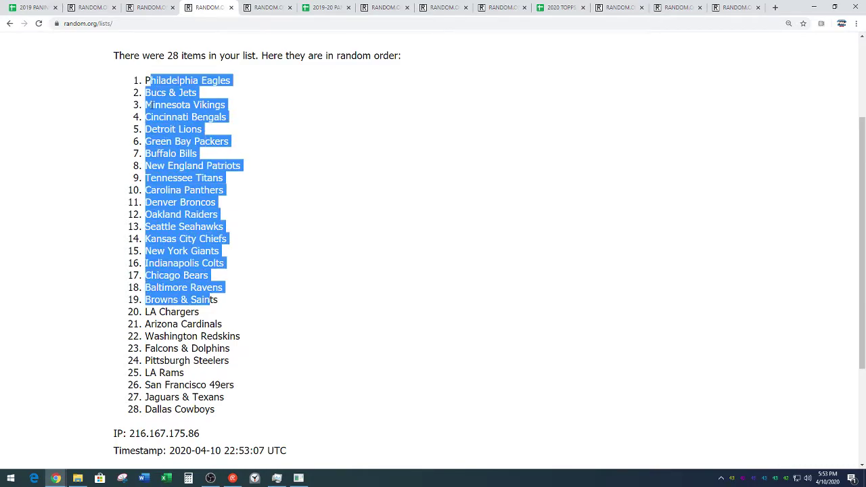
left_click_drag(146, 80, 232, 409)
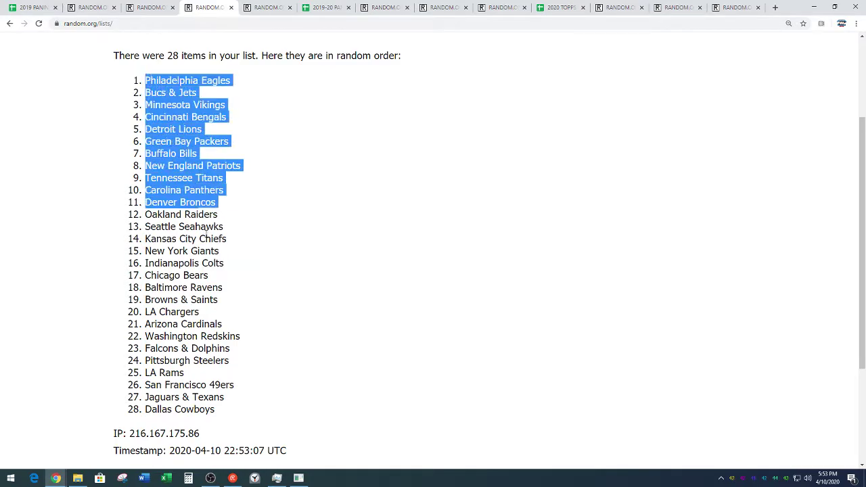
right_click(195, 308)
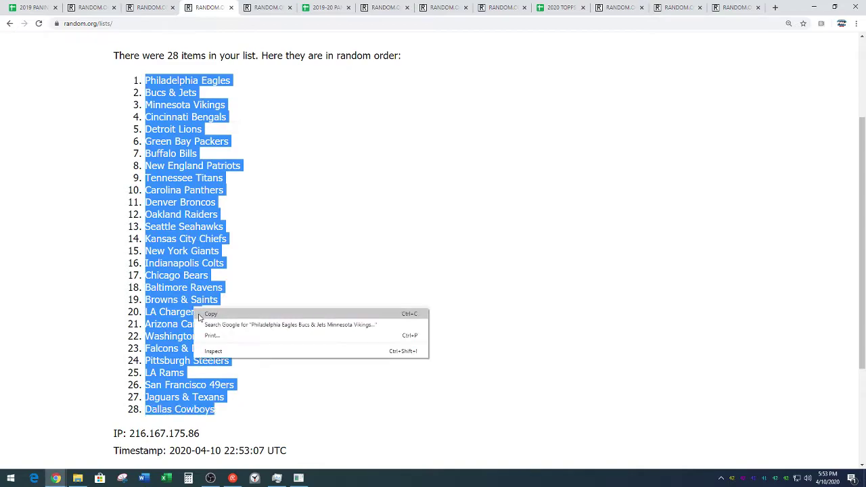
left_click(265, 311)
left_click(265, 311)
scroll(318, 270, "down", 3)
left_click_drag(248, 346, 321, 339)
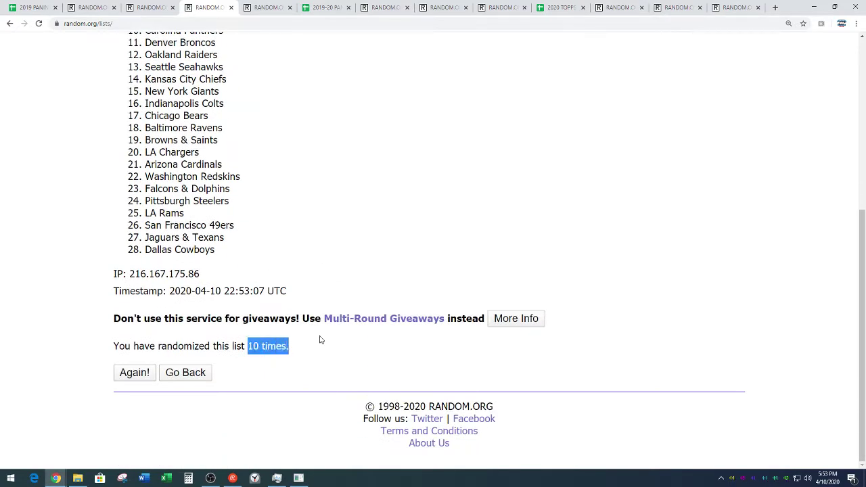
left_click(334, 221)
scroll(426, 217, "up", 3)
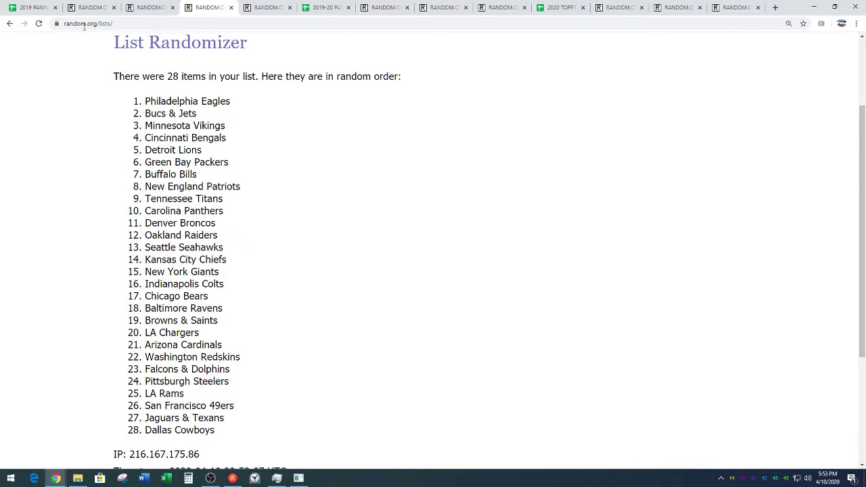
left_click(30, 10)
scroll(217, 215, "up", 7)
Paste the 28 shuffled teams into column B starting at B1
scroll(216, 215, "up", 8)
scroll(216, 215, "up", 3)
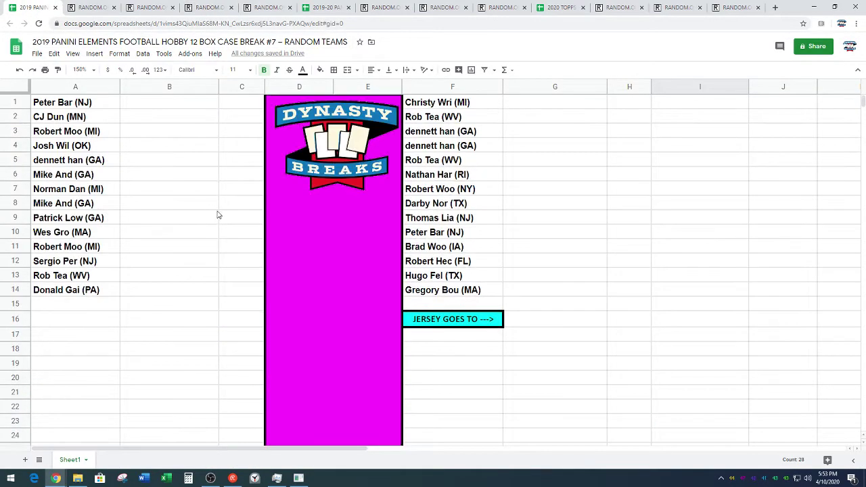
left_click(206, 106)
key("ctrl+v")
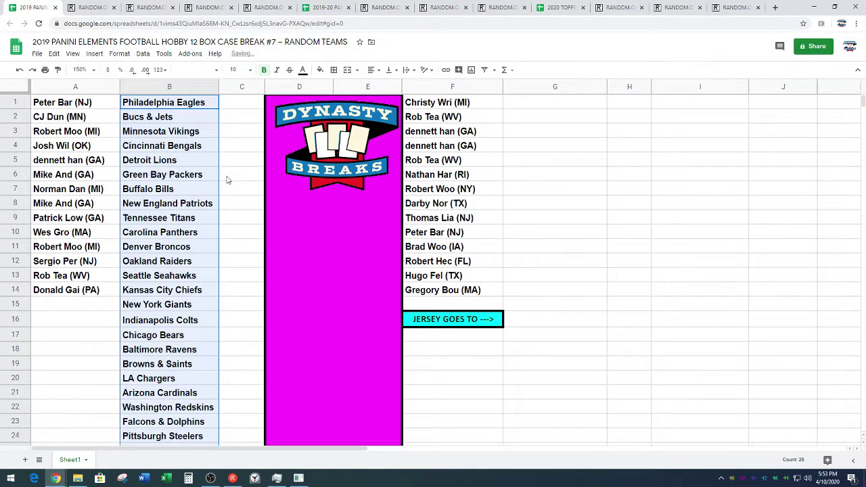
left_click(238, 218)
Move the teams in B15:B28 to G1, beside the spots in column F
scroll(237, 218, "down", 2)
left_click_drag(188, 218, 175, 404)
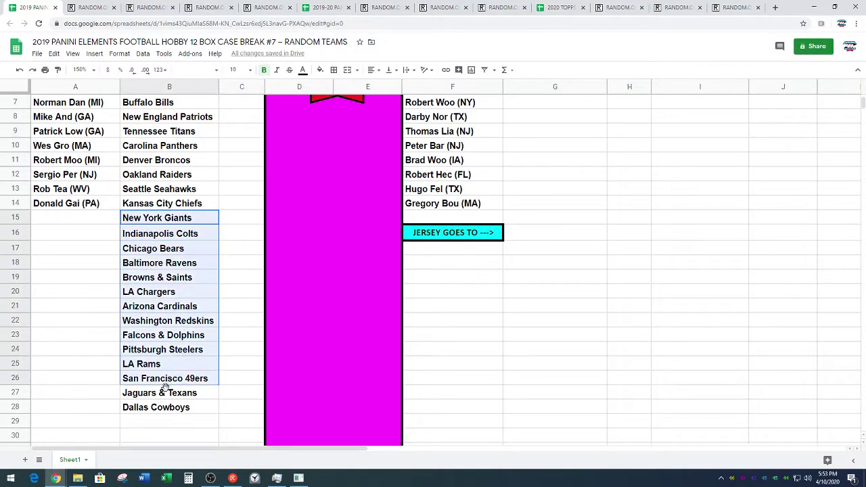
key("ctrl+c")
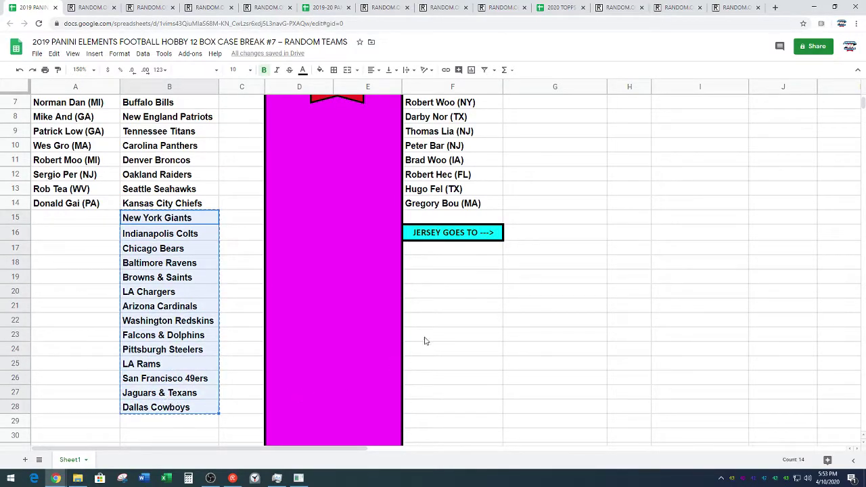
scroll(474, 284, "up", 2)
left_click(524, 104)
key("ctrl+v")
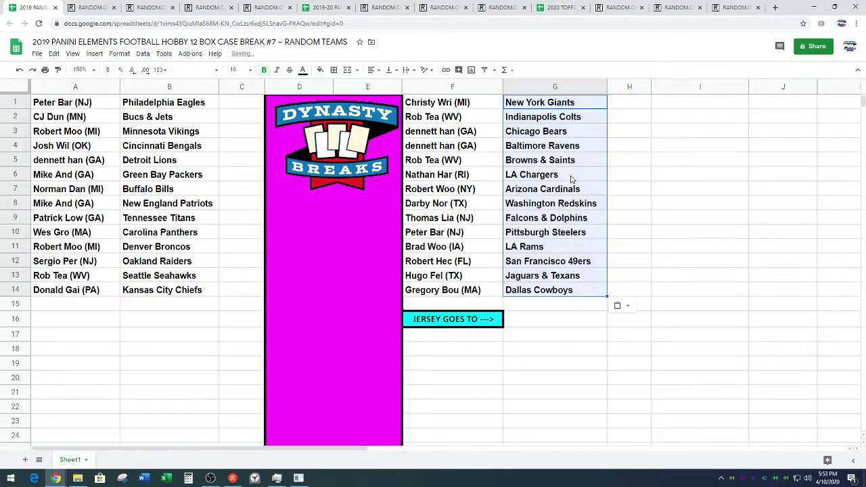
Set the sheet zoom to 200%
left_click(783, 234)
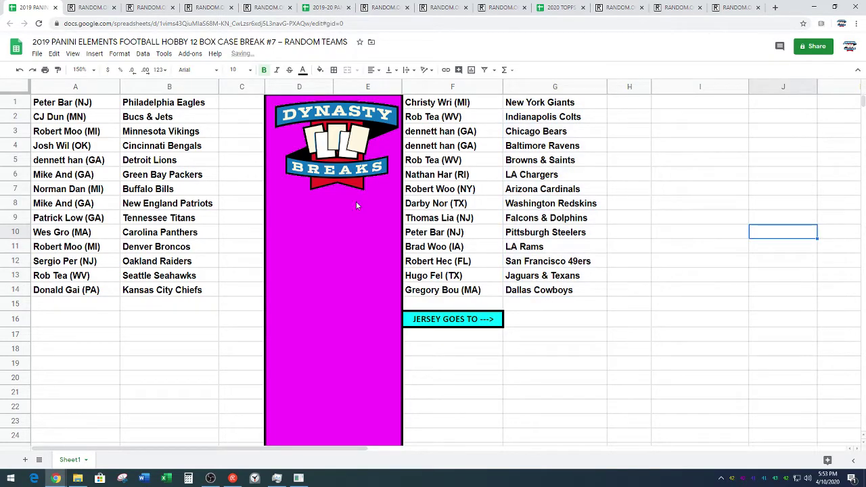
left_click(94, 70)
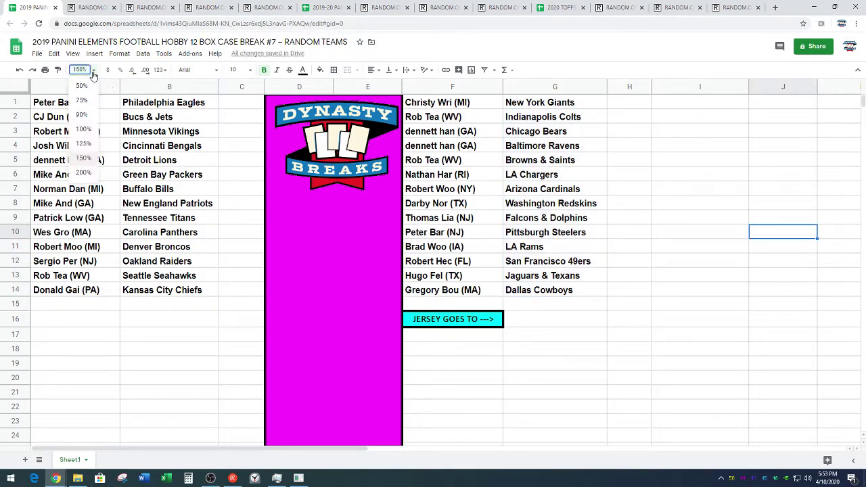
left_click(83, 172)
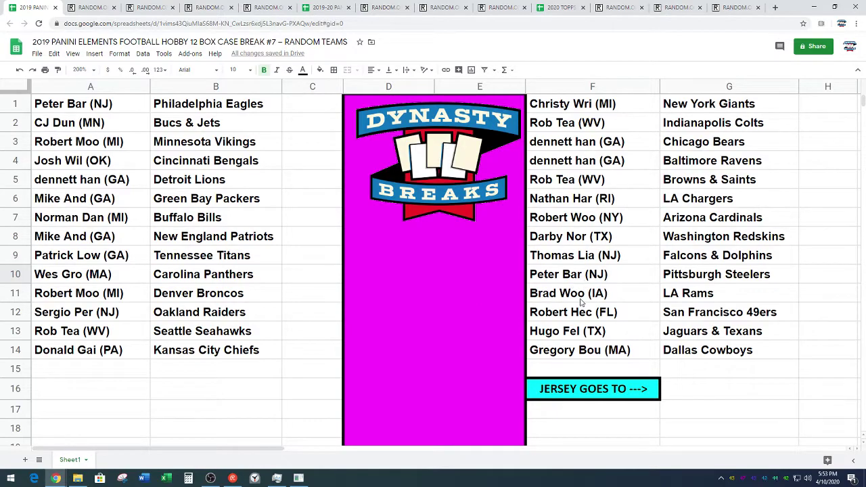